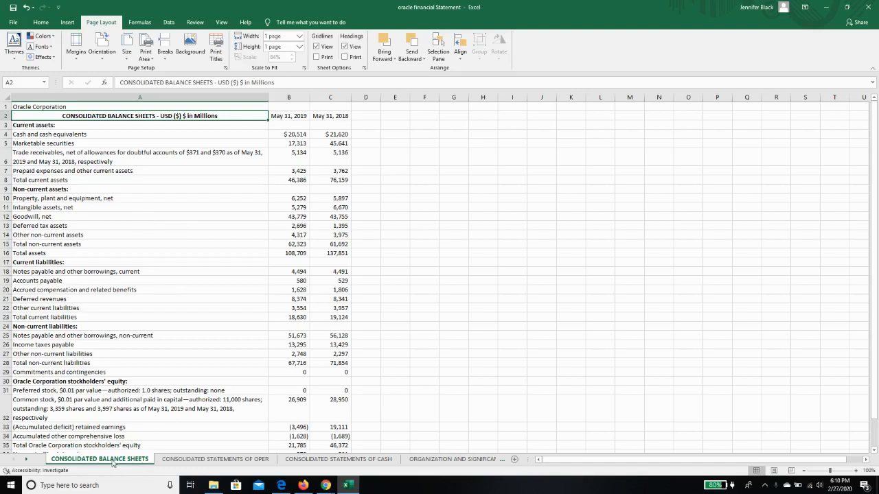
Create a copy of the CONSOLIDATED BALANCE SHEETS worksheet, placed before CONSOLIDATED STATEMENTS OF OPER
{"action": "right_click", "coordinate": [113, 463]}
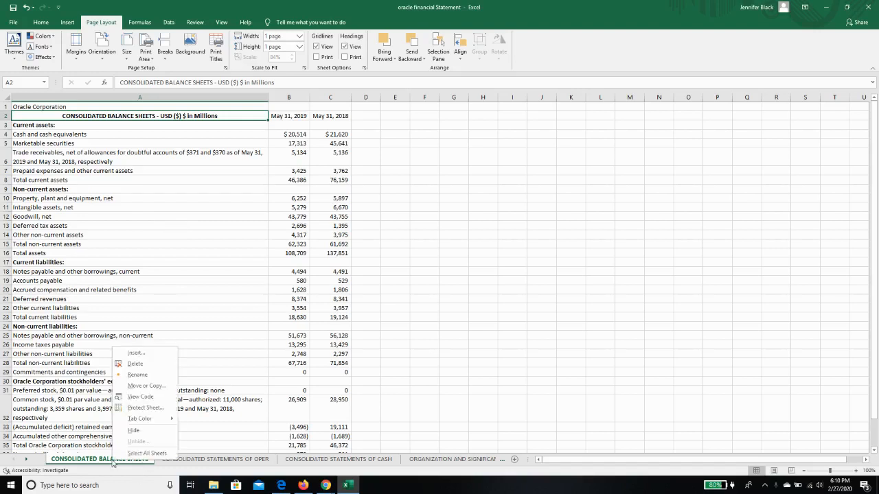
{"action": "left_click", "coordinate": [144, 386]}
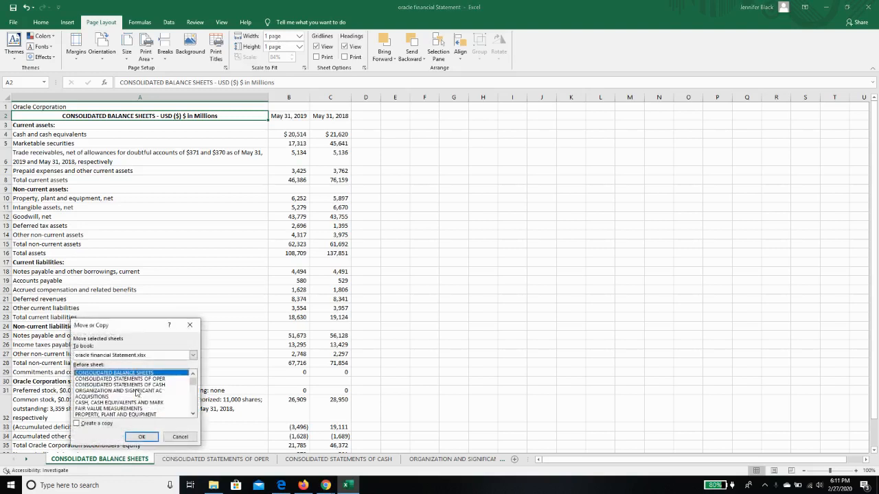
{"action": "left_click", "coordinate": [80, 426]}
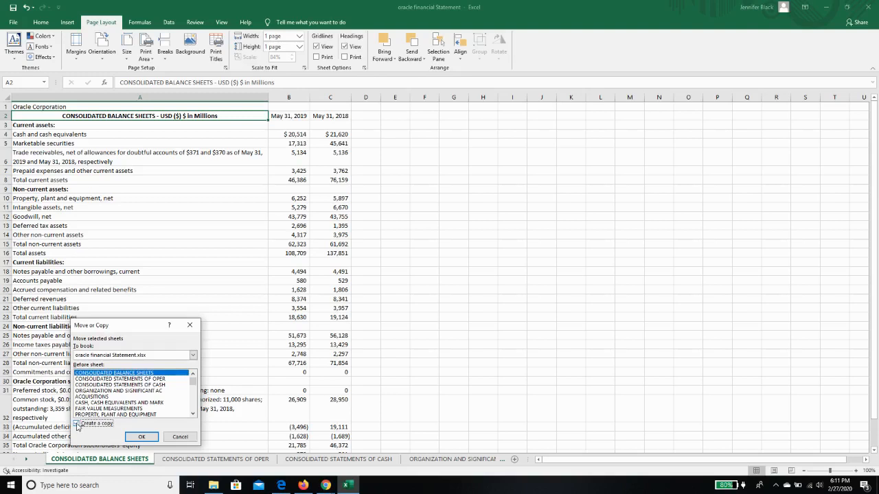
{"action": "left_click", "coordinate": [121, 379]}
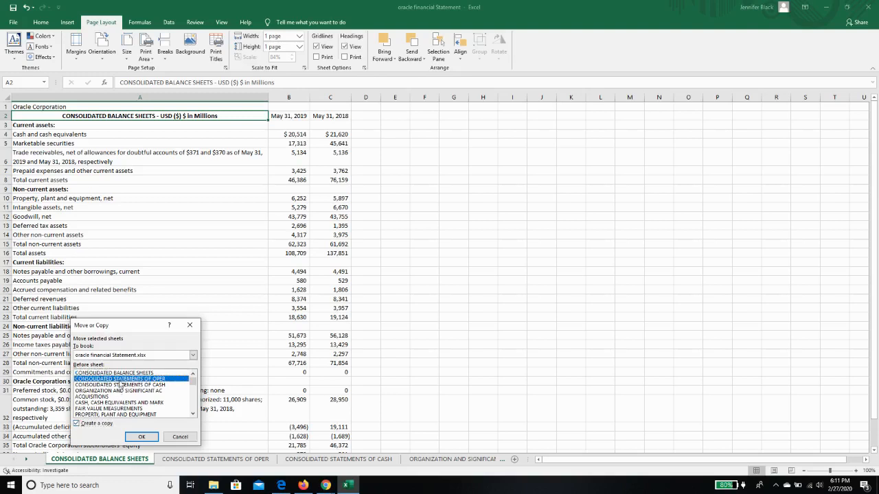
{"action": "left_click", "coordinate": [142, 436]}
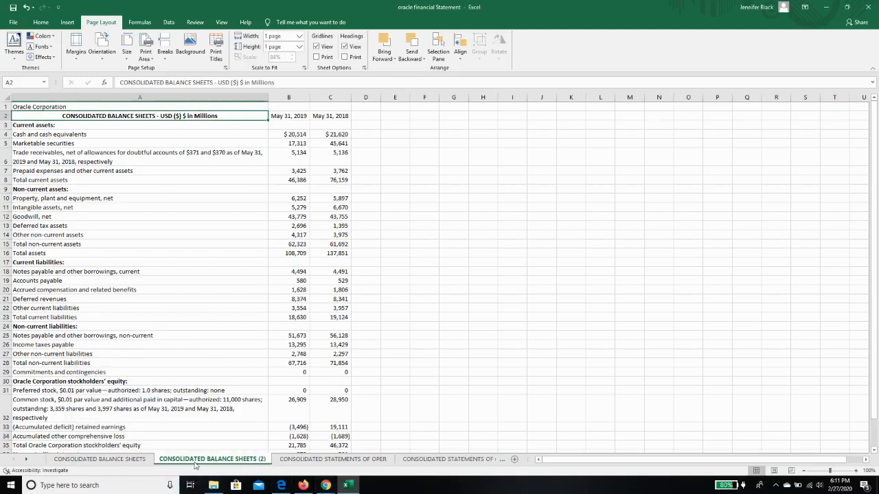
Rename the copied worksheet CONSOLIDATED BALANCE SHEETS (2) as "Balance Sheet Variance analysis"
{"action": "left_click", "coordinate": [150, 460]}
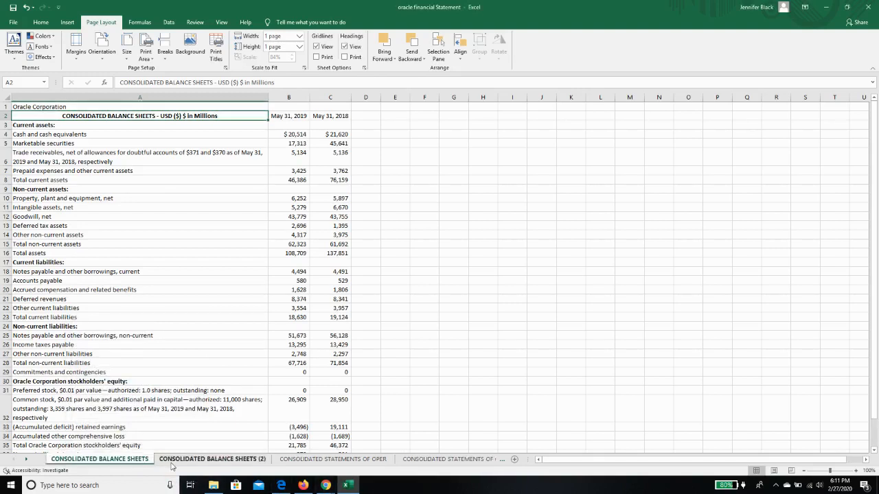
{"action": "left_click", "coordinate": [173, 460]}
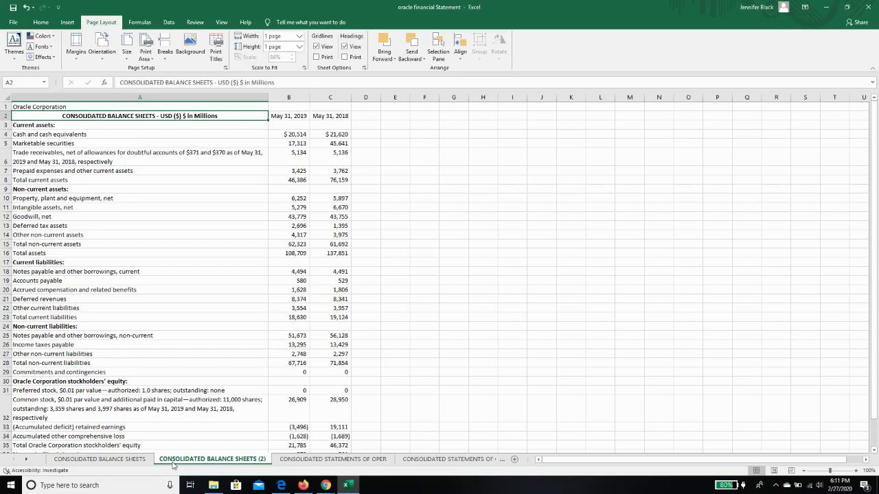
{"action": "right_click", "coordinate": [175, 463]}
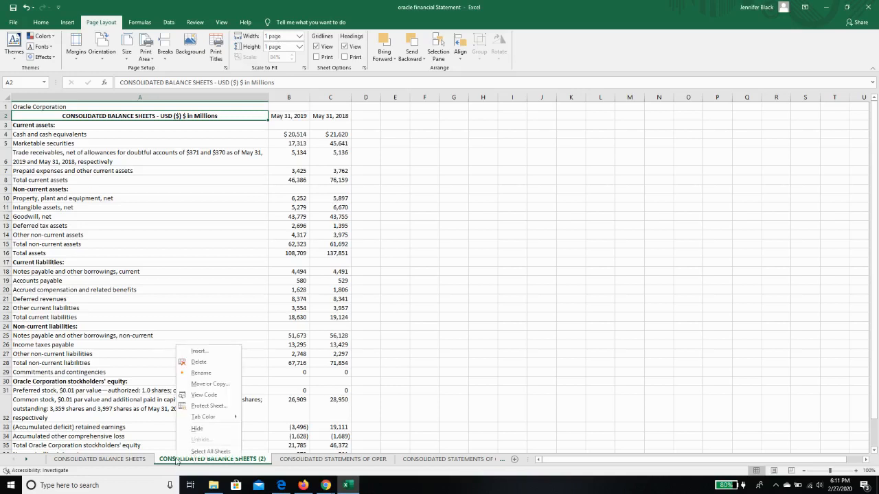
{"action": "left_click", "coordinate": [202, 372]}
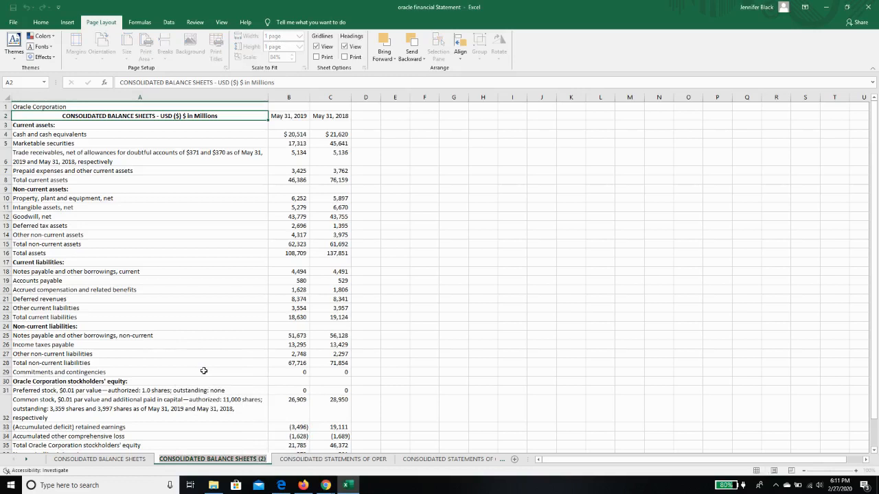
{"action": "type", "text": "Balance"}
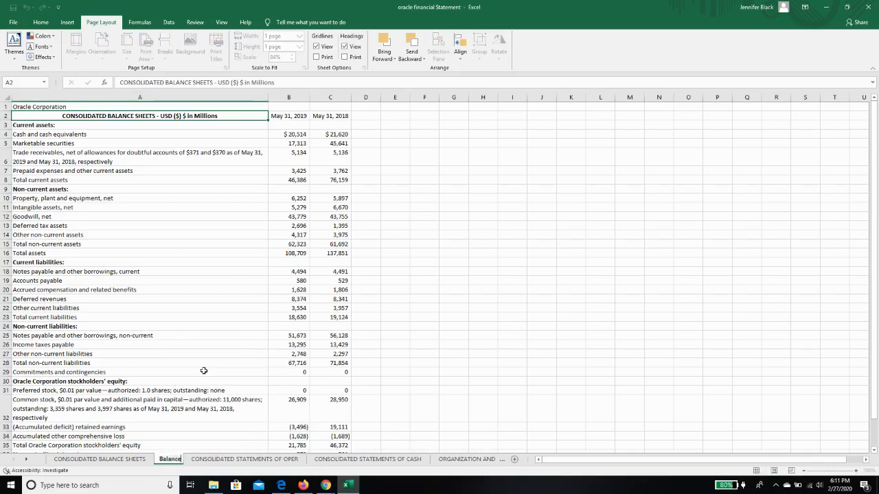
{"action": "type", "text": " Sheet Varia"}
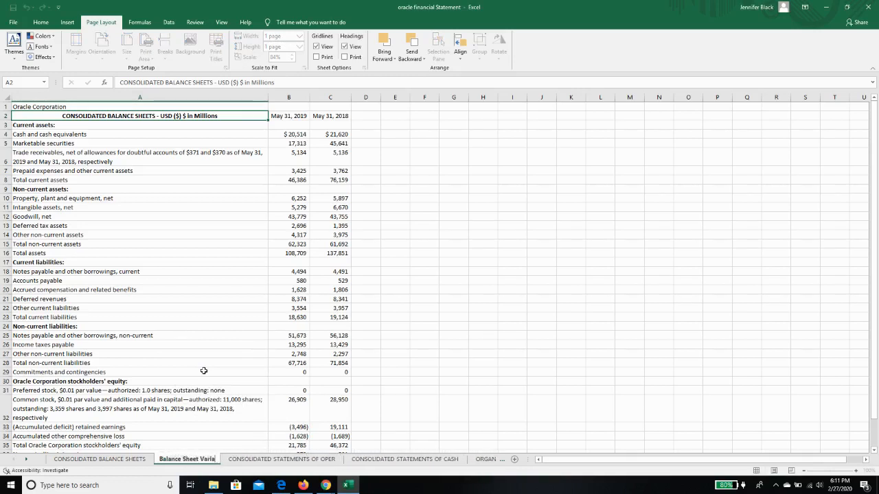
{"action": "type", "text": "nce analysis"}
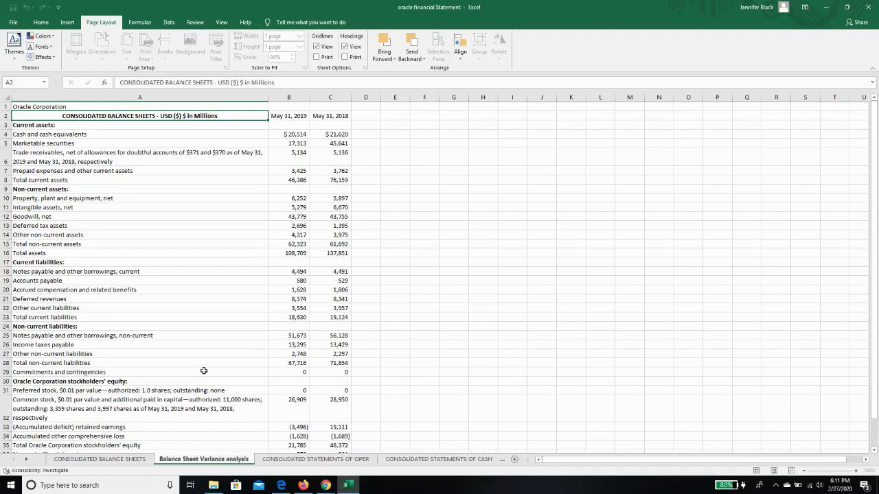
{"action": "left_click", "coordinate": [226, 296]}
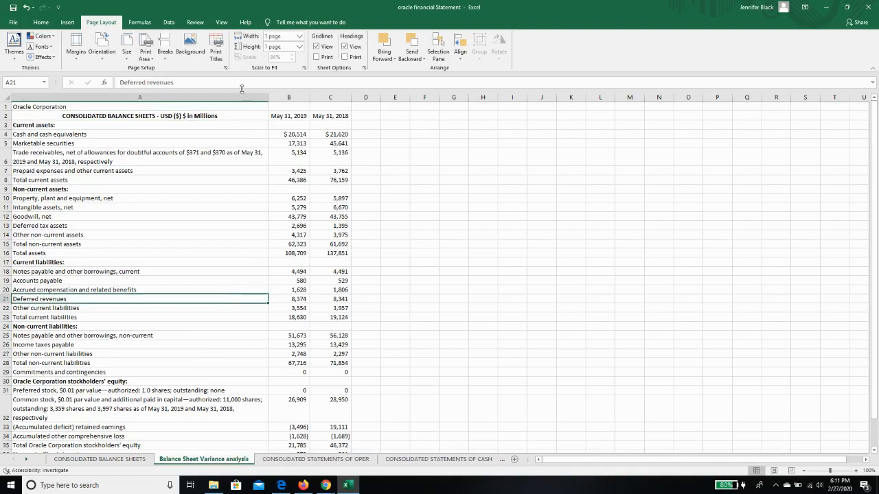
Enter the column headers "Current year" in B1, "Prior Year" in C1 and "Variance" in D1
{"action": "left_click", "coordinate": [292, 107]}
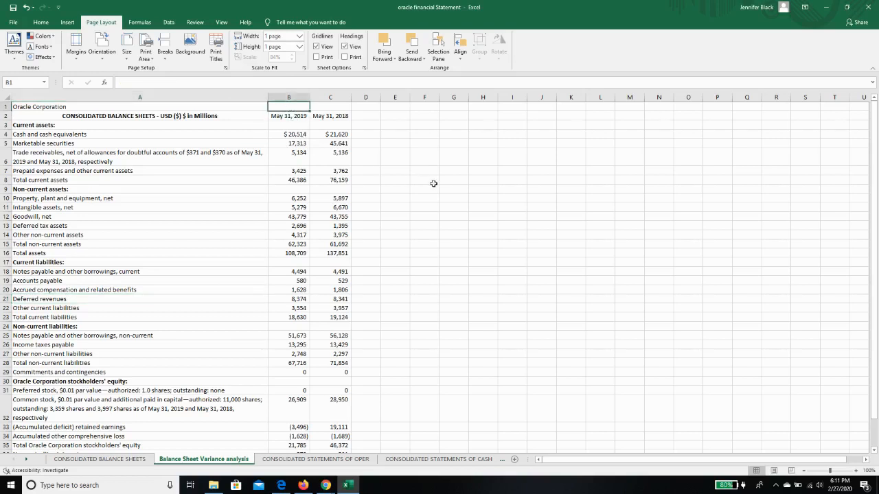
{"action": "type", "text": "Current ye"}
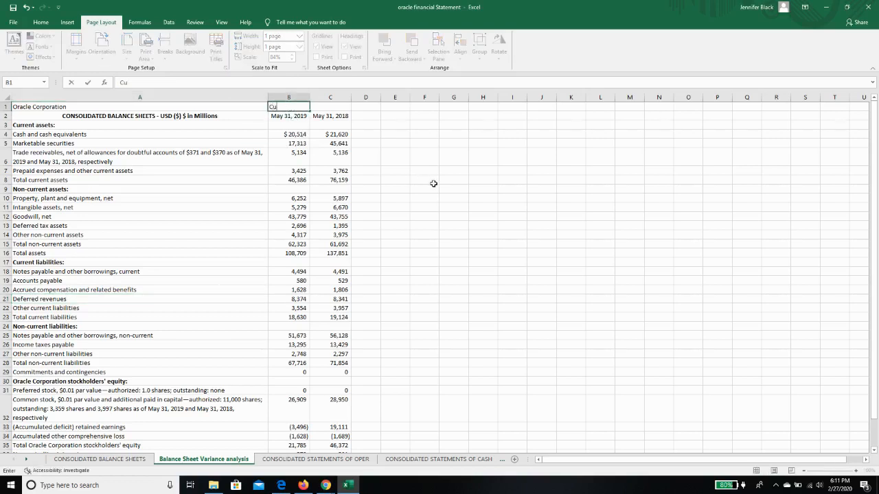
{"action": "key", "text": "BackSpace"}
{"action": "key", "text": "BackSpace"}
{"action": "type", "text": "year"}
{"action": "key", "text": "Tab"}
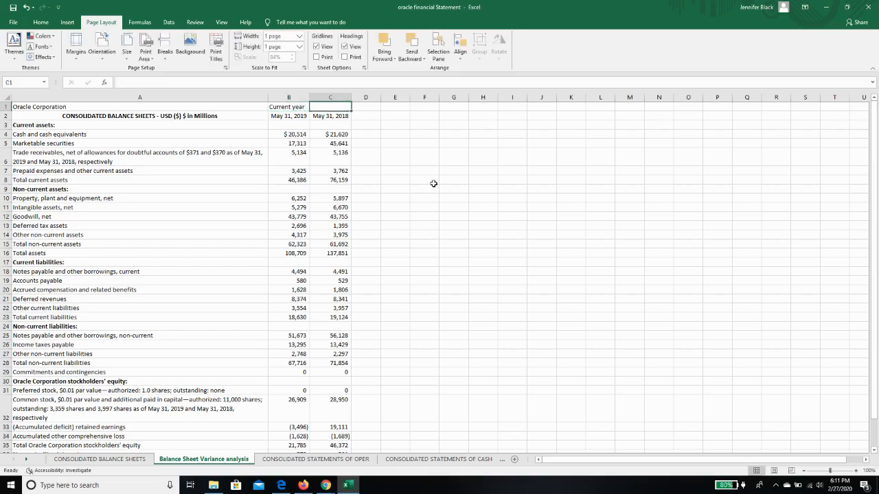
{"action": "type", "text": "Prior"}
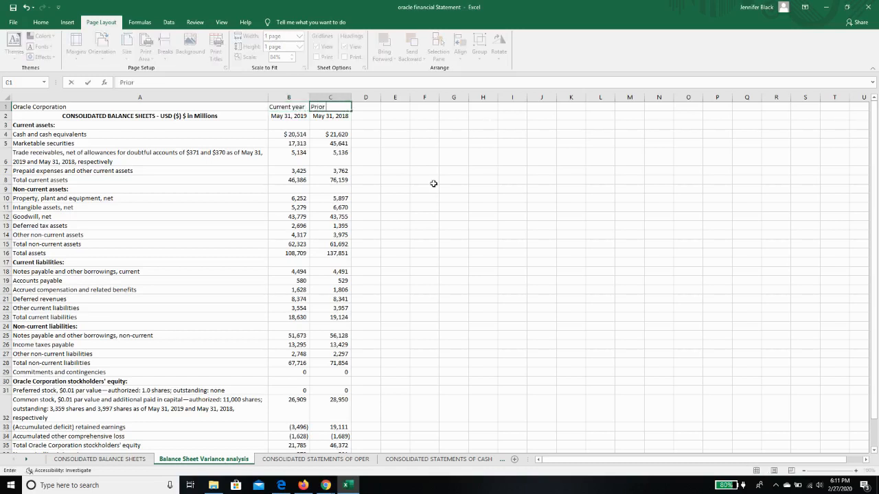
{"action": "type", "text": " Year"}
{"action": "key", "text": "Tab"}
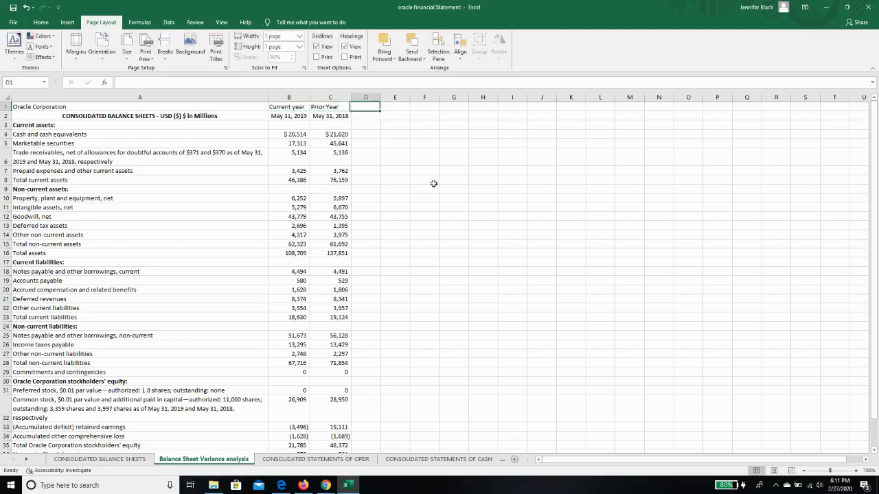
{"action": "type", "text": "Variance"}
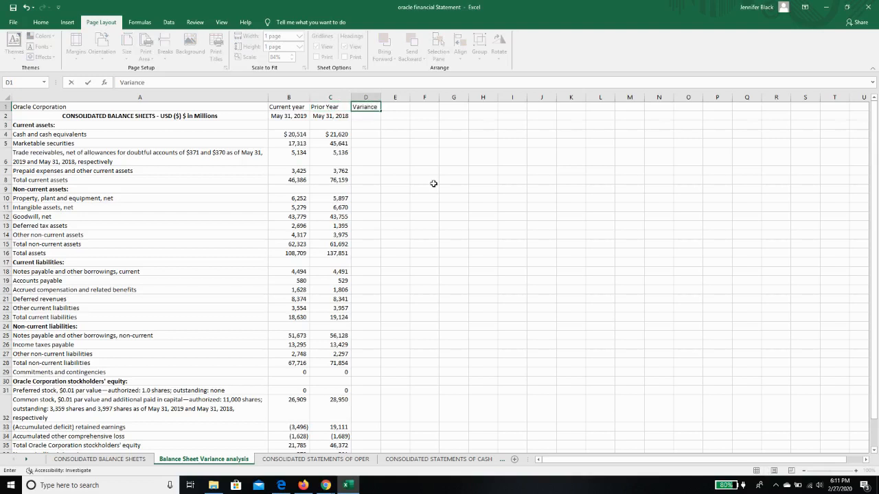
{"action": "key", "text": "Return"}
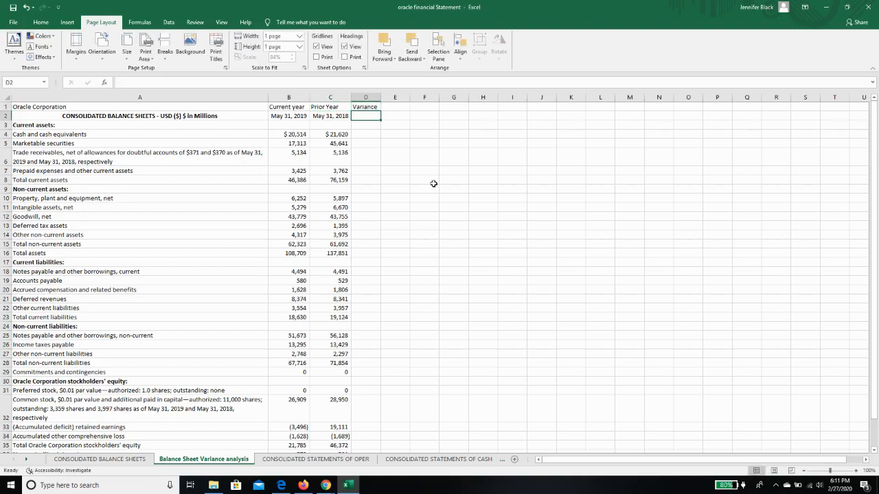
Calculate the cash and cash equivalents variance in D4 with the formula +B4-C4
{"action": "left_click", "coordinate": [369, 135]}
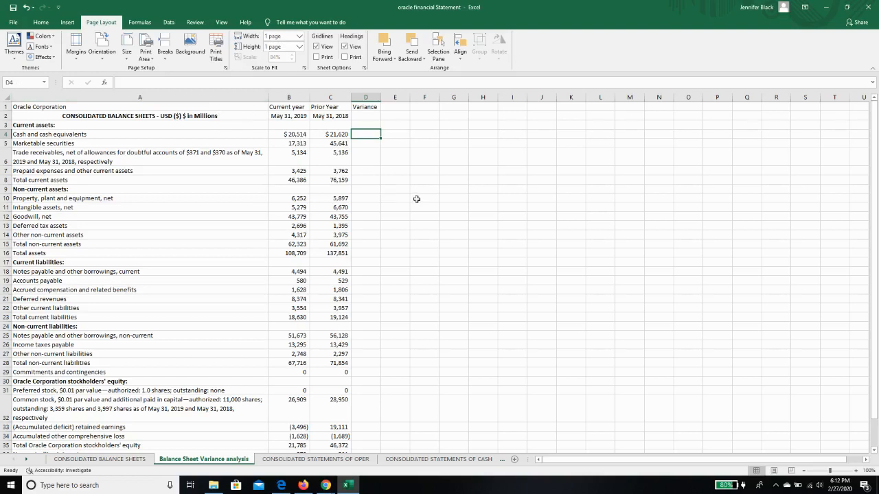
{"action": "type", "text": "+"}
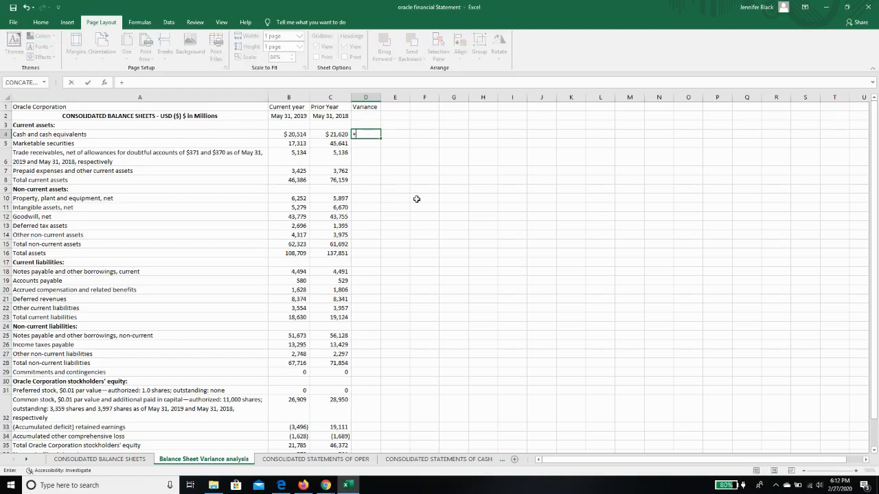
{"action": "left_click", "coordinate": [302, 134]}
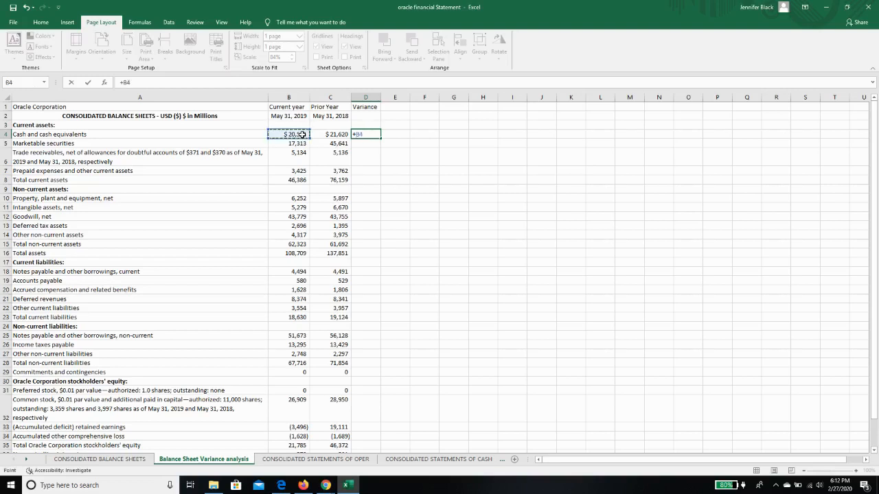
{"action": "type", "text": "-"}
{"action": "left_click", "coordinate": [335, 134]}
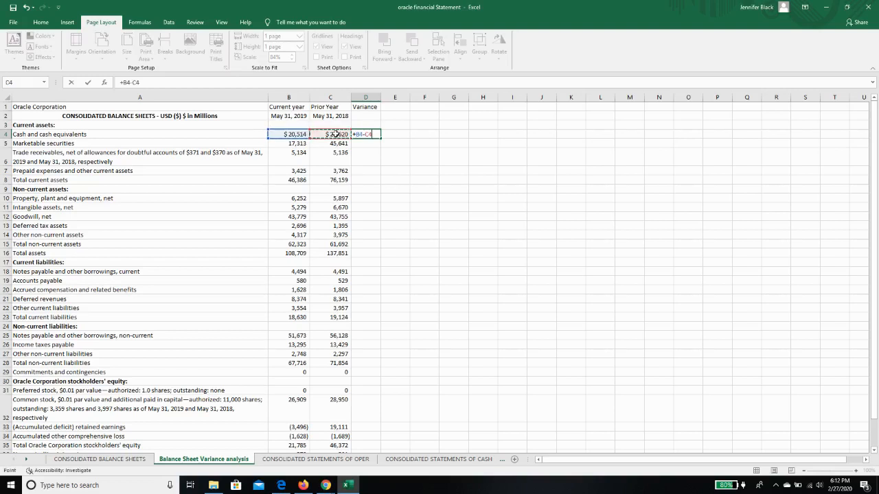
{"action": "key", "text": "Return"}
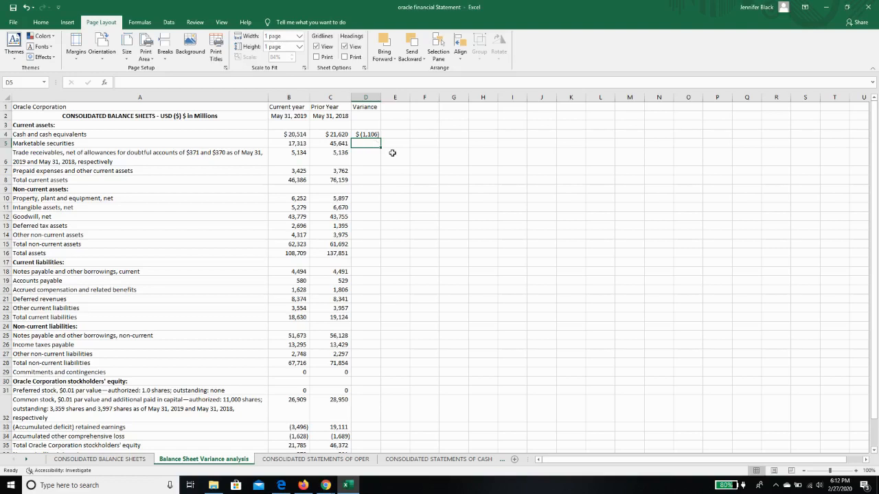
Add the column header "%" in E1 and center the headers in B1:E1 horizontally
{"action": "left_click", "coordinate": [394, 108]}
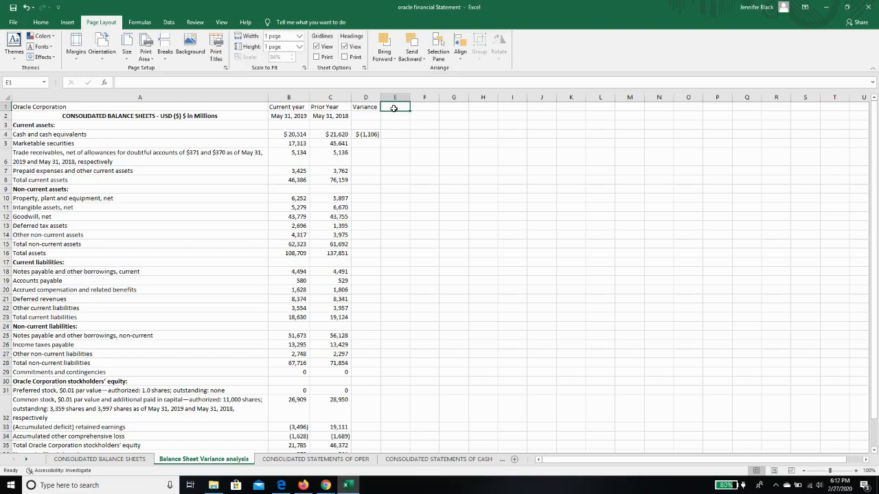
{"action": "type", "text": "%"}
{"action": "key", "text": "Return"}
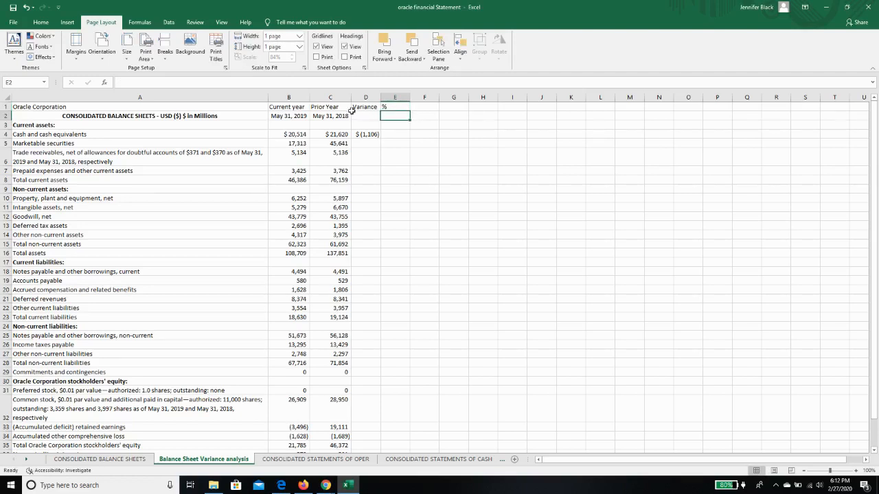
{"action": "left_click_drag", "start_coordinate": [297, 107], "coordinate": [395, 108]}
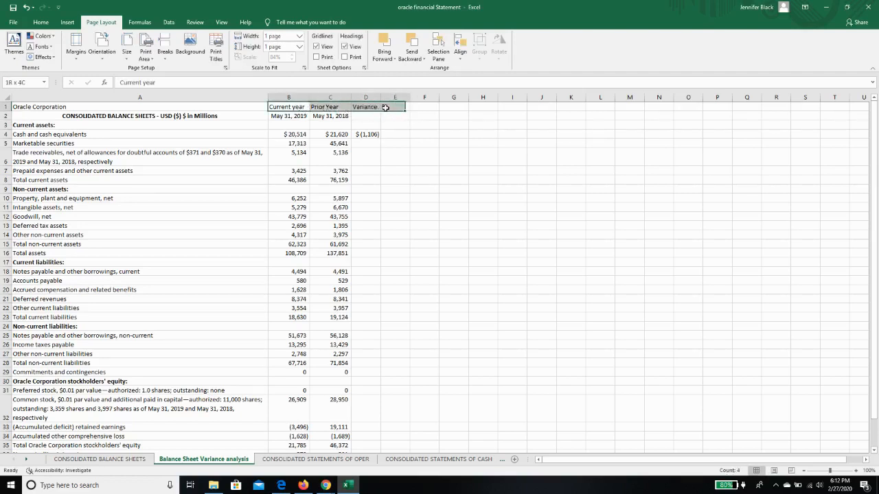
{"action": "left_click", "coordinate": [40, 22]}
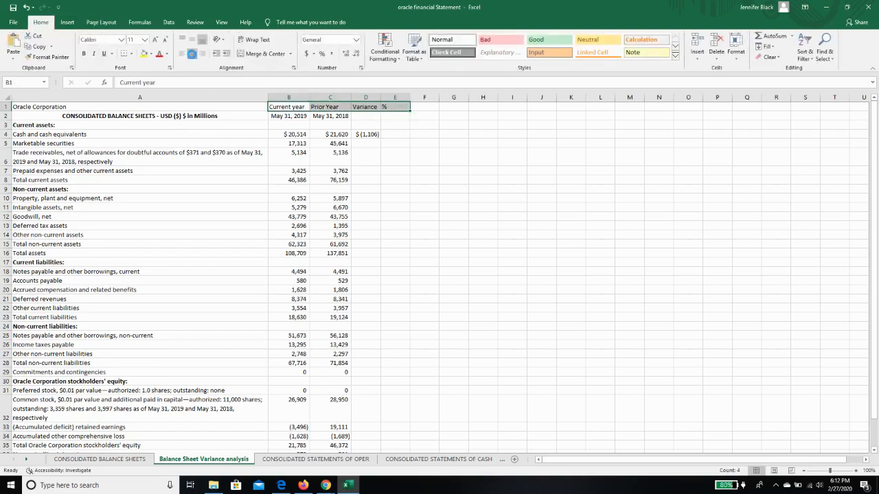
{"action": "left_click", "coordinate": [192, 53]}
{"action": "left_click", "coordinate": [479, 243]}
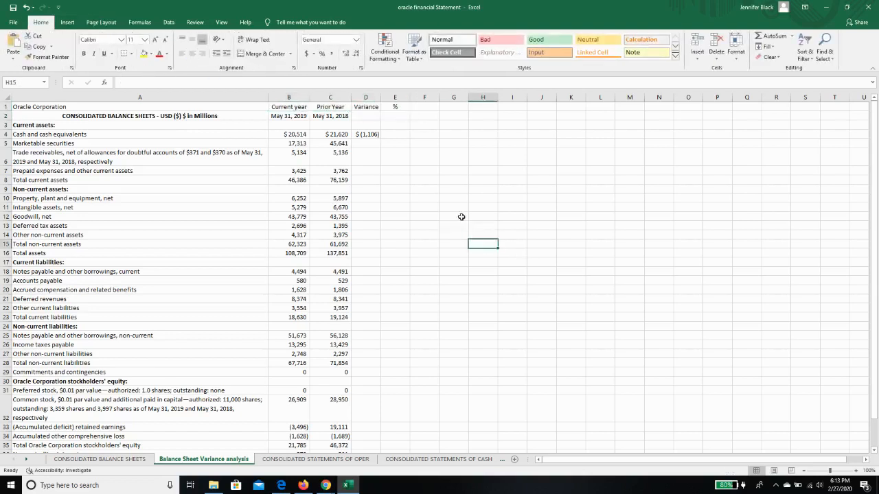
Calculate the cash variance as a share of the prior year in E4 with the formula +D4/C4
{"action": "left_click", "coordinate": [402, 138]}
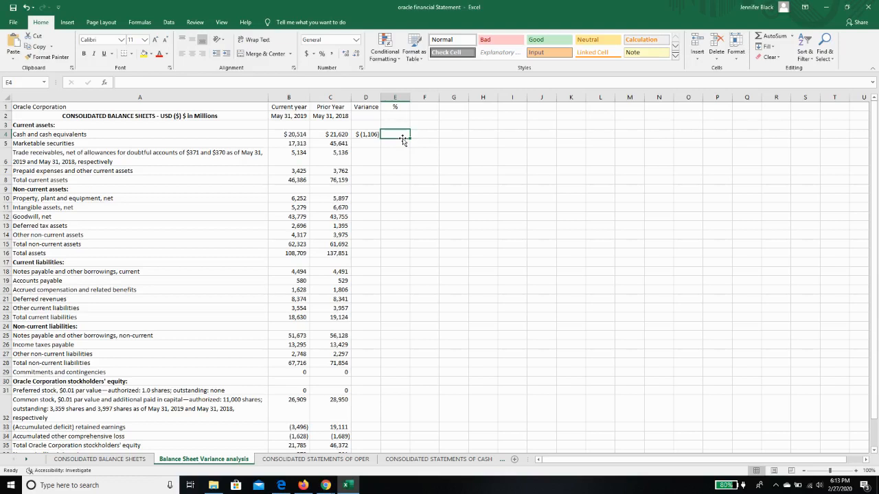
{"action": "type", "text": "+"}
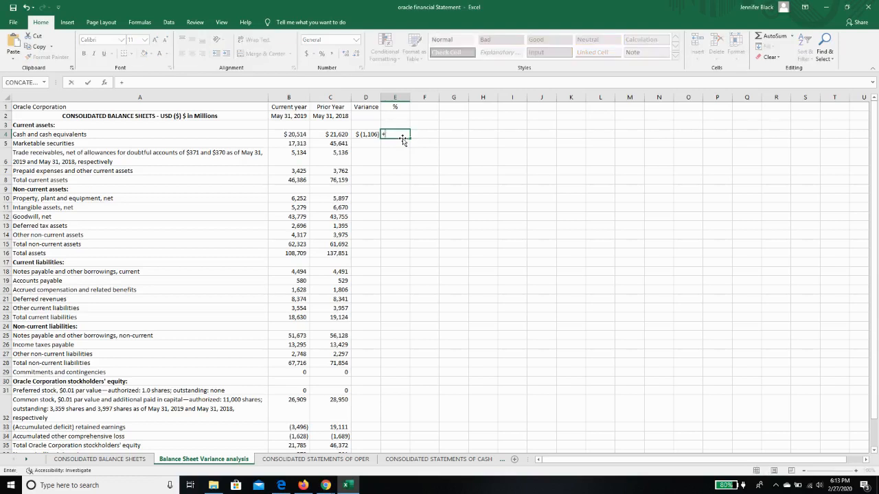
{"action": "left_click", "coordinate": [367, 134]}
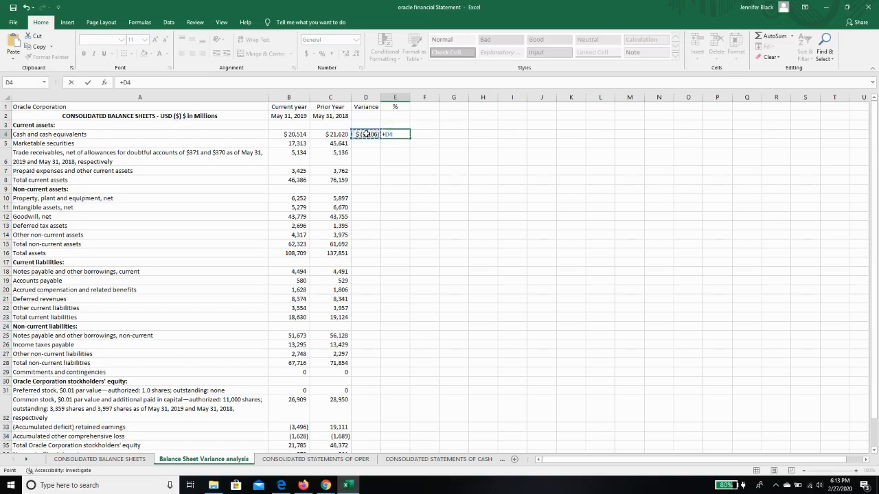
{"action": "type", "text": "/"}
{"action": "left_click", "coordinate": [339, 137]}
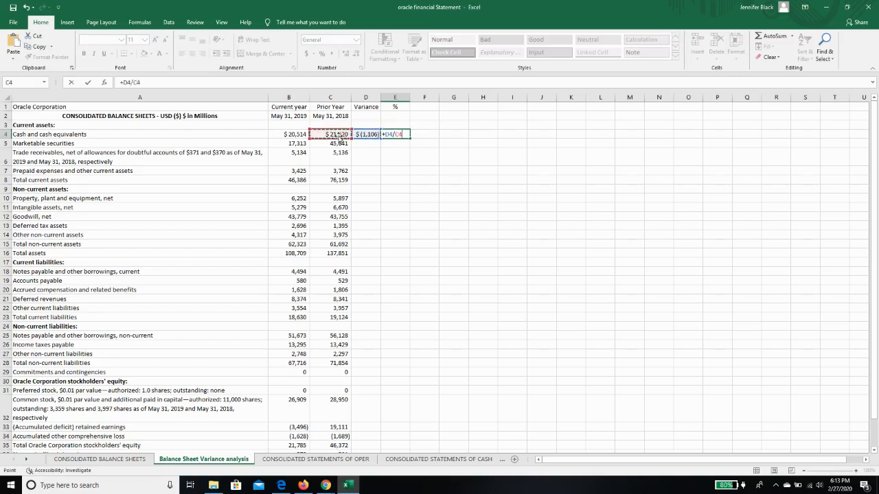
{"action": "key", "text": "Return"}
Format the cash variance ratio in E4 as a percentage with two decimal places
{"action": "left_click", "coordinate": [403, 134]}
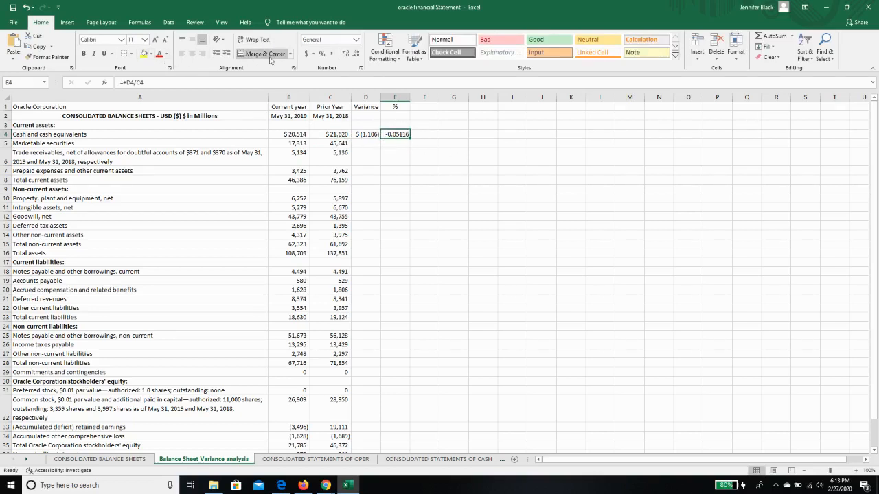
{"action": "left_click", "coordinate": [321, 54]}
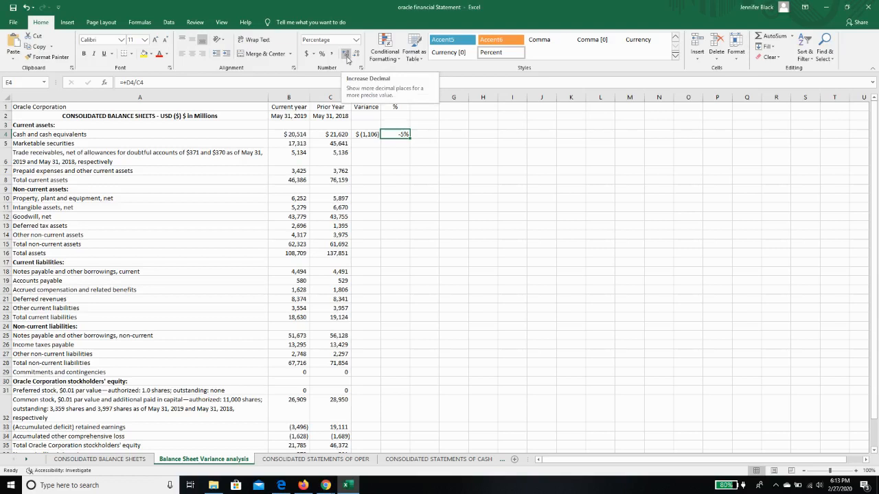
{"action": "left_click", "coordinate": [346, 55]}
{"action": "left_click", "coordinate": [347, 55]}
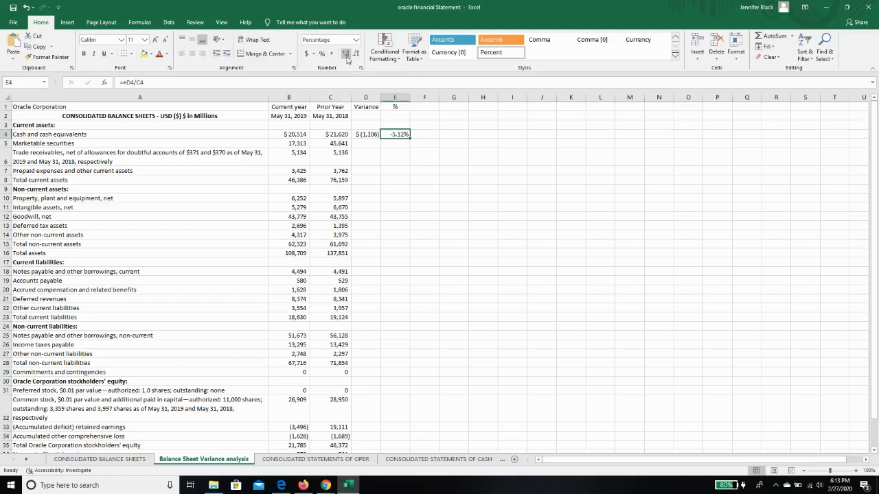
{"action": "left_click", "coordinate": [460, 214]}
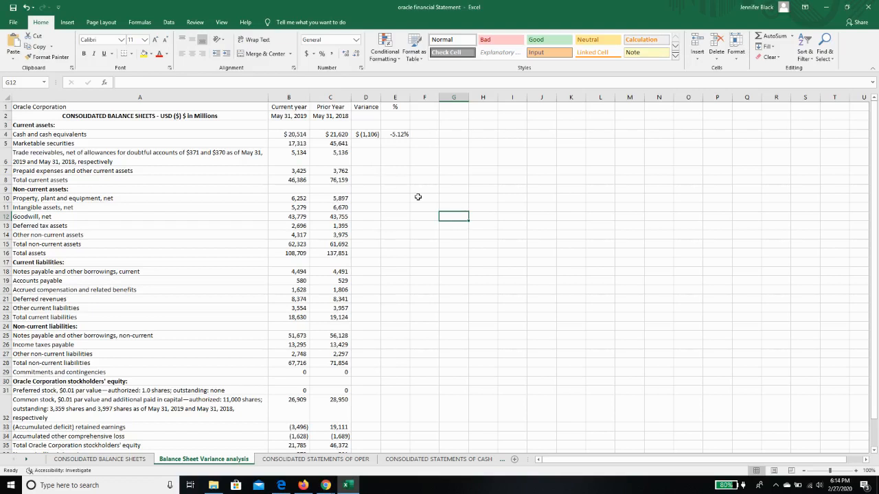
Copy the variance and percentage formulas from D4:E4 down to D5:E38 and autofit the width of column D
{"action": "left_click", "coordinate": [368, 134]}
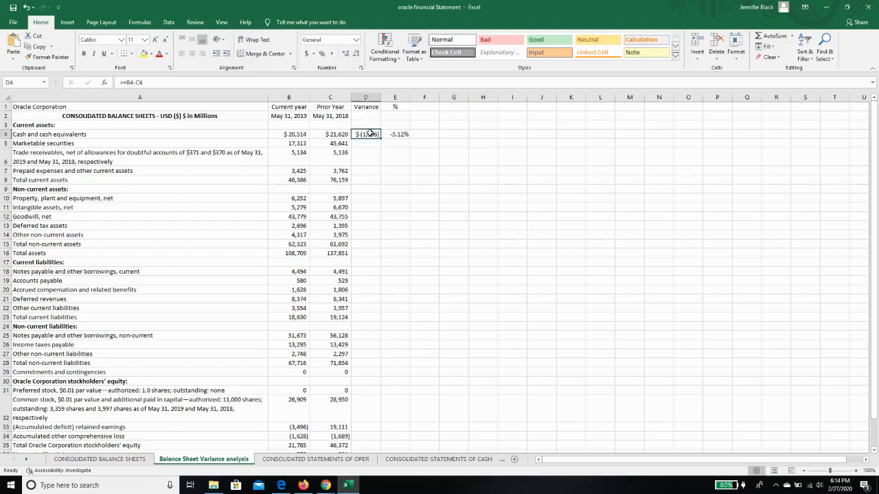
{"action": "left_click_drag", "start_coordinate": [370, 133], "coordinate": [392, 133]}
{"action": "right_click", "coordinate": [393, 136]}
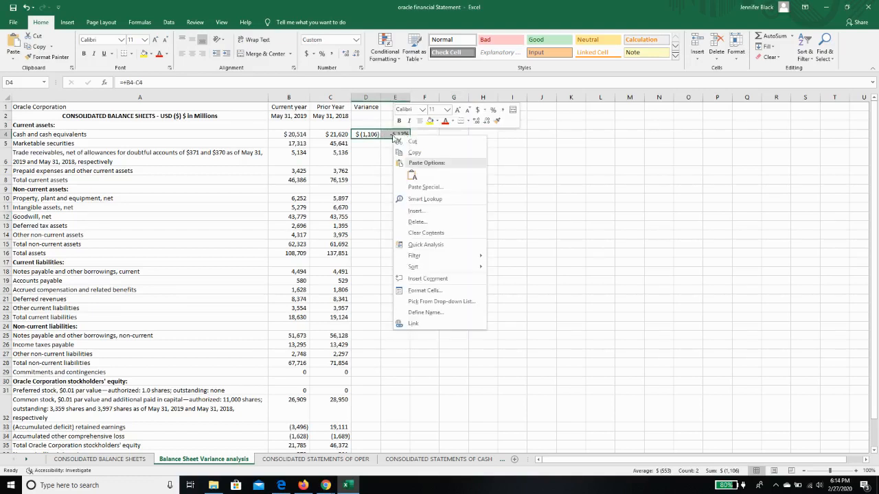
{"action": "left_click", "coordinate": [412, 152]}
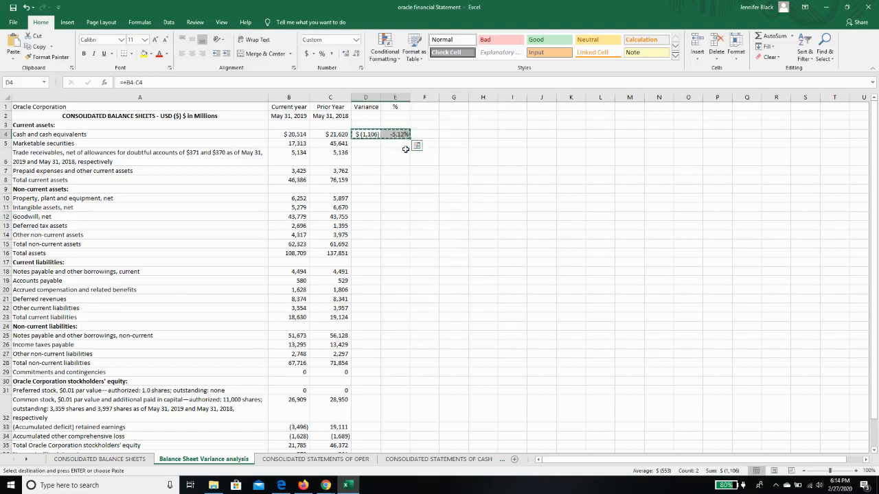
{"action": "mouse_move", "coordinate": [370, 144]}
{"action": "left_mouse_down"}
{"action": "mouse_move", "coordinate": [393, 166]}
{"action": "mouse_move", "coordinate": [400, 450]}
{"action": "mouse_move", "coordinate": [397, 401]}
{"action": "left_mouse_up"}
{"action": "right_click", "coordinate": [392, 349]}
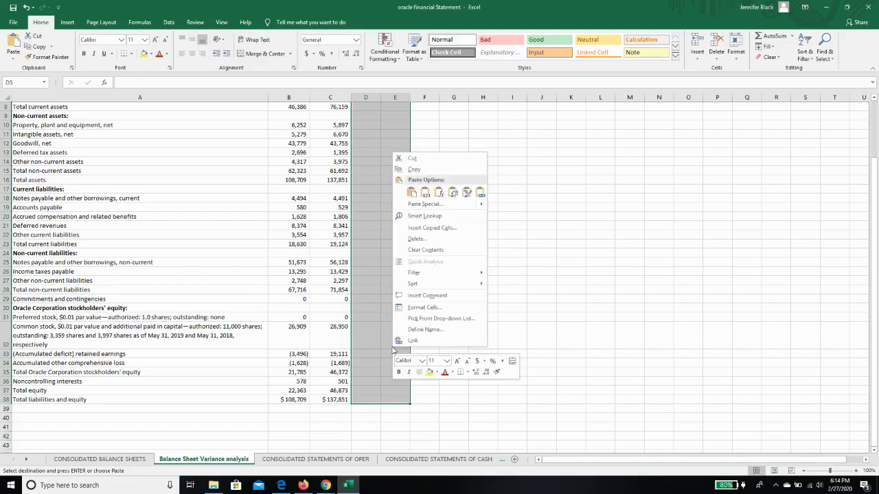
{"action": "left_click", "coordinate": [411, 191]}
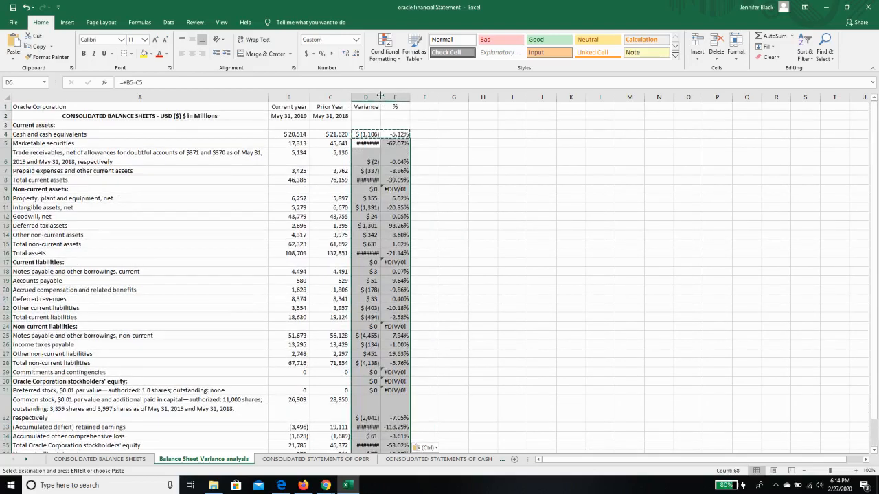
{"action": "double_click", "coordinate": [381, 95]}
{"action": "left_click", "coordinate": [449, 171]}
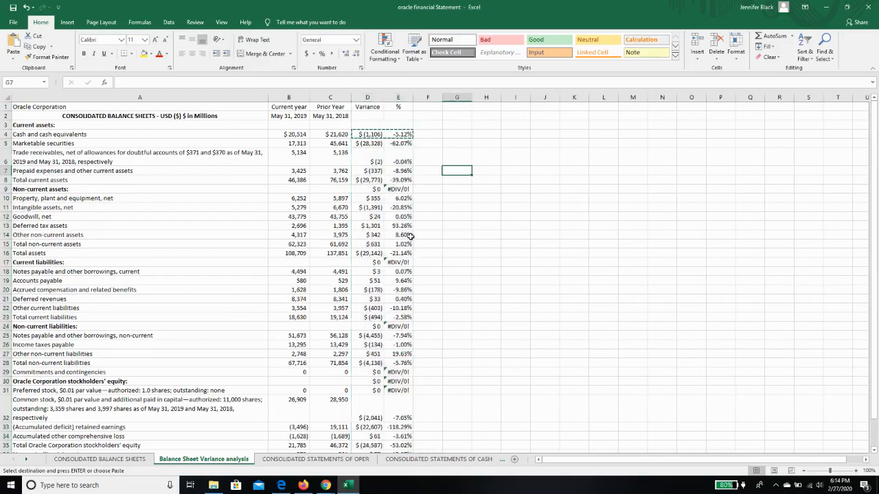
{"action": "left_click", "coordinate": [361, 144]}
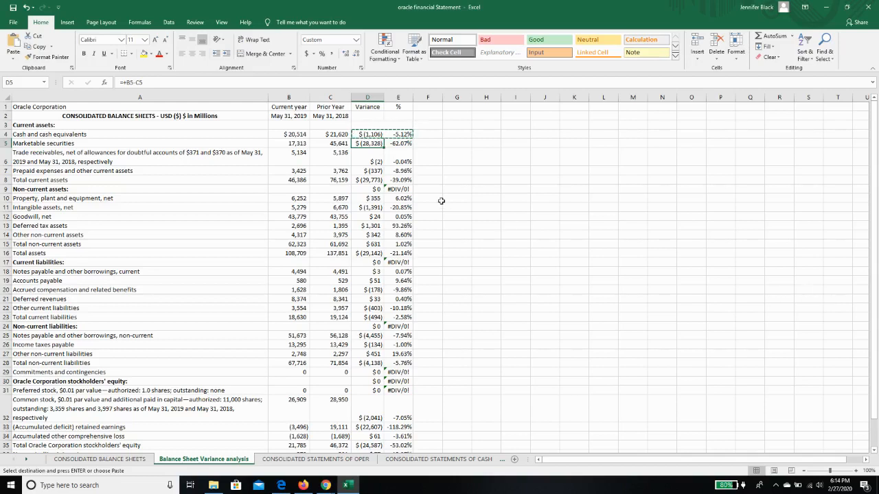
{"action": "left_click", "coordinate": [125, 82]}
{"action": "left_click_drag", "start_coordinate": [125, 82], "coordinate": [119, 82]}
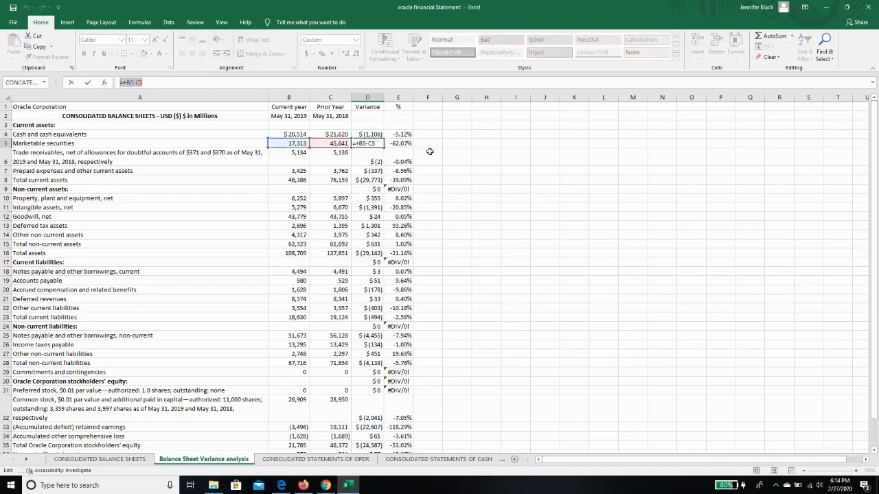
{"action": "type", "text": "="}
{"action": "left_click", "coordinate": [407, 144]}
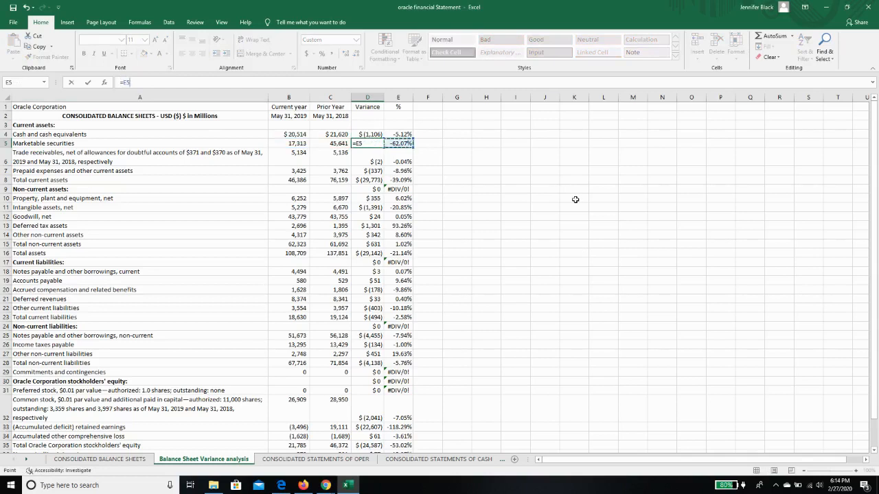
{"action": "key", "text": "Return"}
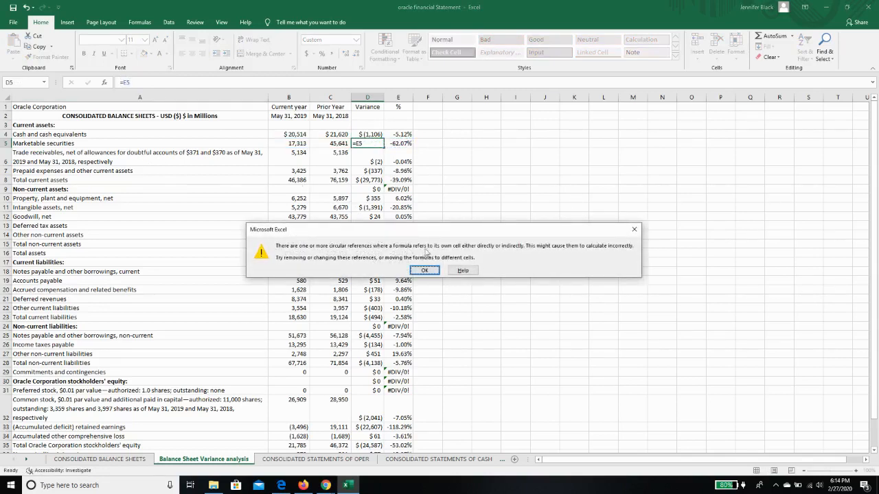
{"action": "left_click", "coordinate": [435, 270]}
{"action": "left_click", "coordinate": [27, 7]}
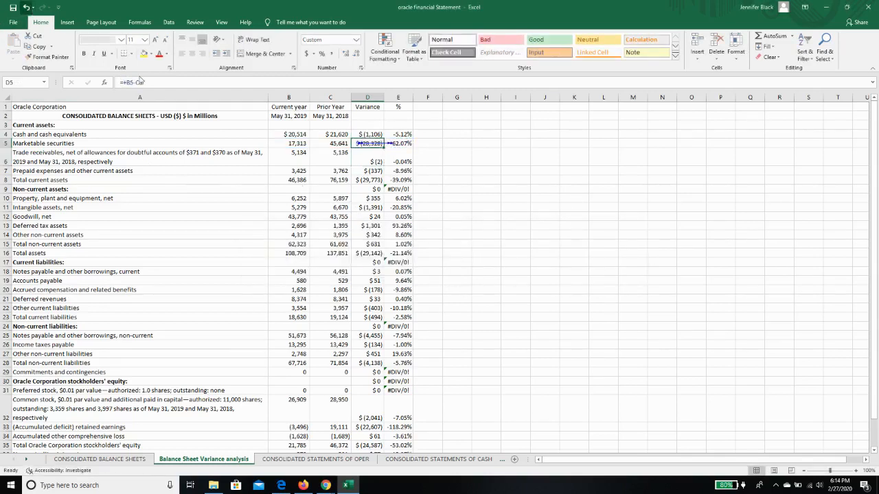
{"action": "left_click", "coordinate": [400, 144]}
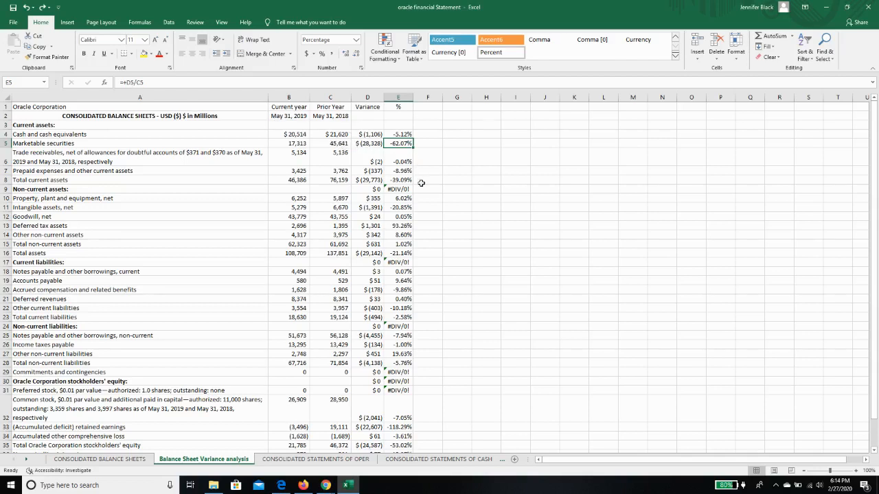
Clear the formulas from the section heading rows in D9:E9, D17:E17, D24:E24 and C30:E30
{"action": "left_click_drag", "start_coordinate": [368, 189], "coordinate": [392, 188]}
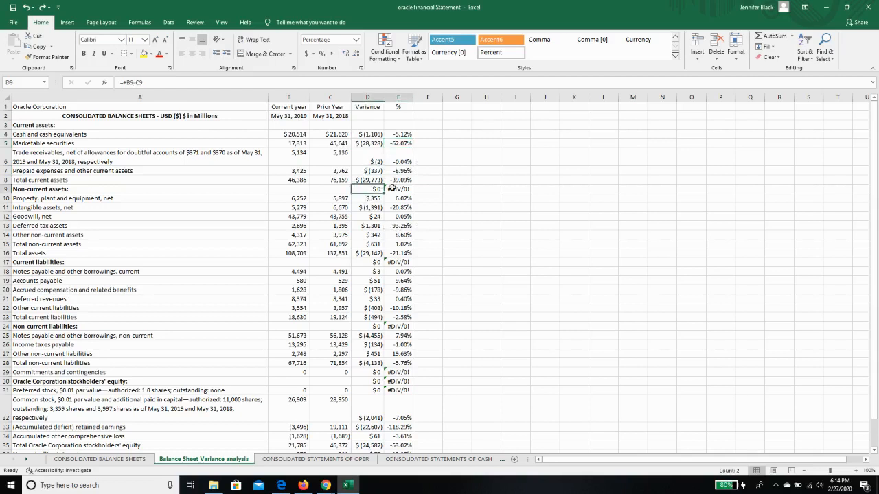
{"action": "key", "text": "Delete"}
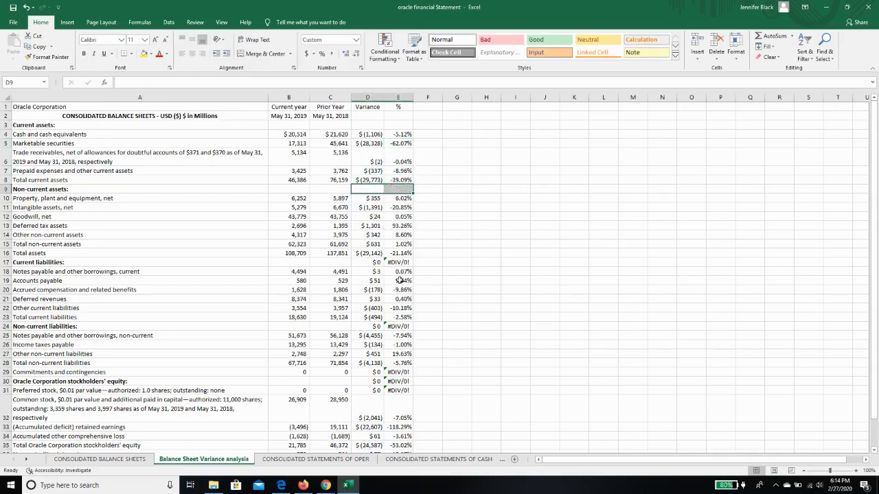
{"action": "left_click_drag", "start_coordinate": [364, 263], "coordinate": [398, 262]}
{"action": "key", "text": "Delete"}
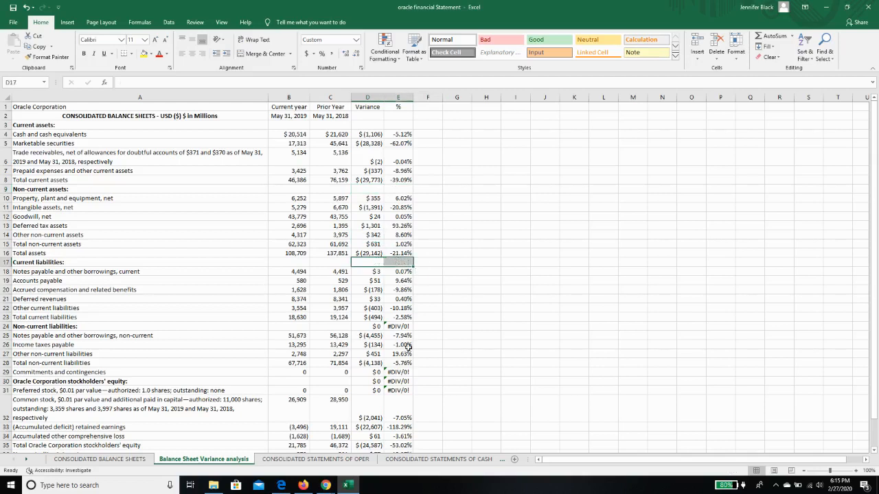
{"action": "left_click_drag", "start_coordinate": [371, 326], "coordinate": [390, 326]}
{"action": "key", "text": "Delete"}
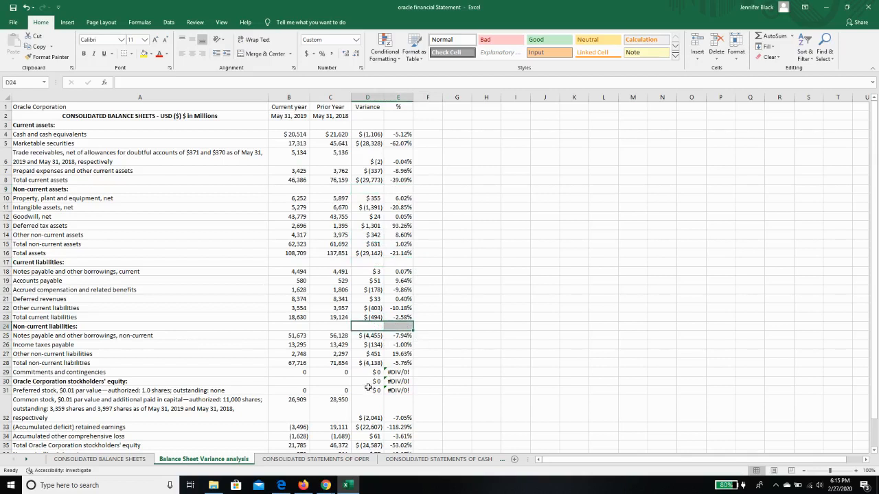
{"action": "left_click_drag", "start_coordinate": [337, 382], "coordinate": [392, 377]}
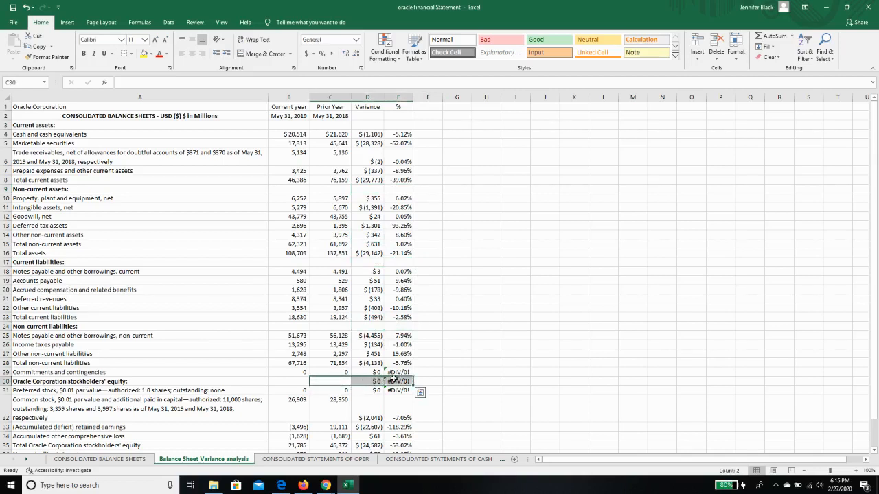
{"action": "key", "text": "Delete"}
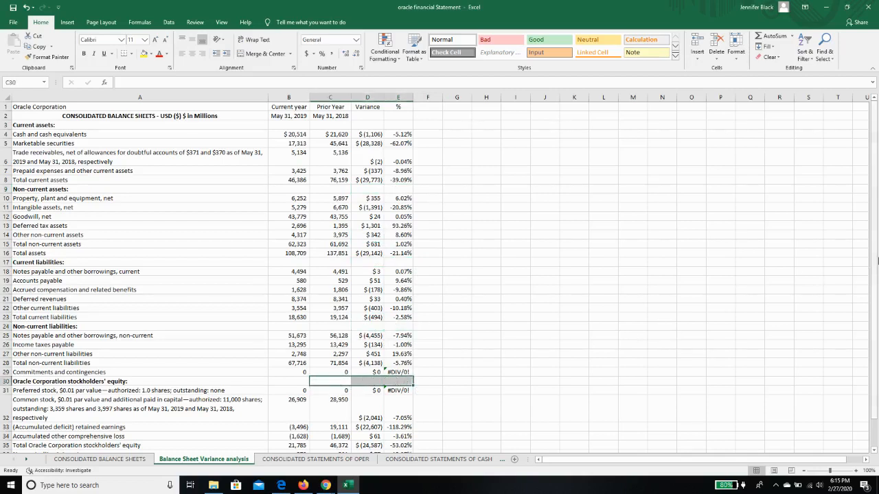
{"action": "left_click_drag", "start_coordinate": [875, 259], "coordinate": [875, 266]}
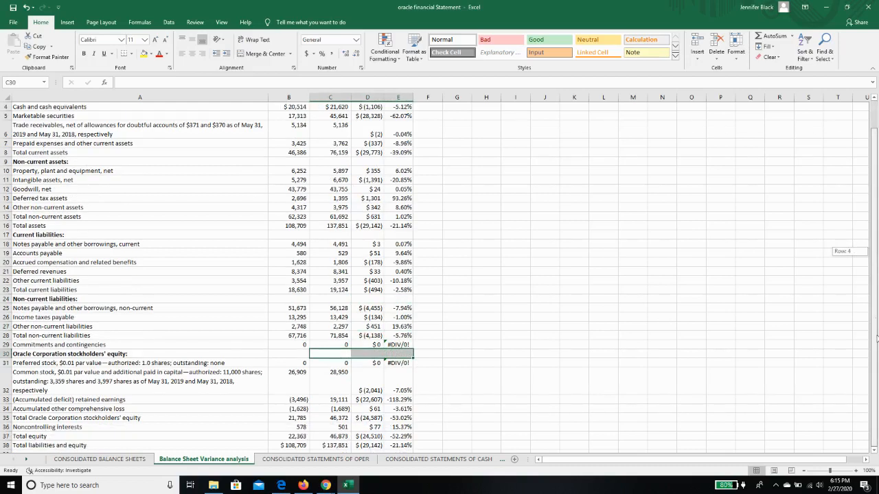
{"action": "left_click_drag", "start_coordinate": [877, 336], "coordinate": [849, 200]}
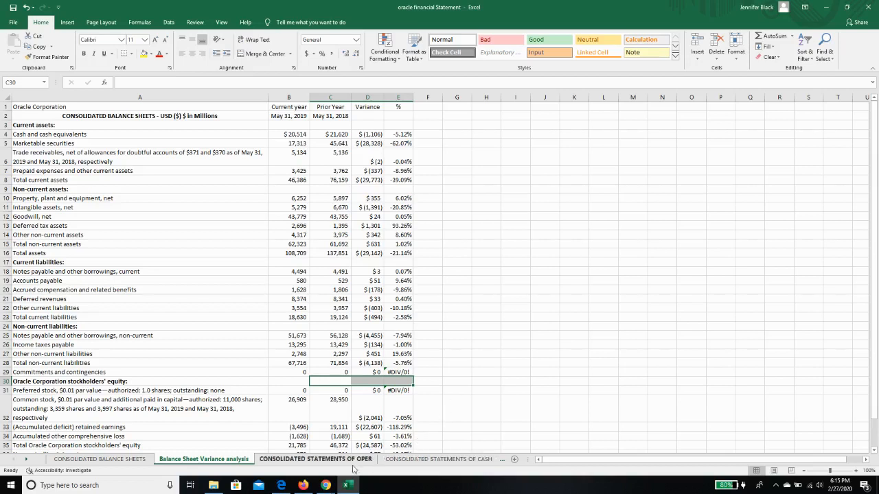
{"action": "mouse_move", "coordinate": [329, 489]}
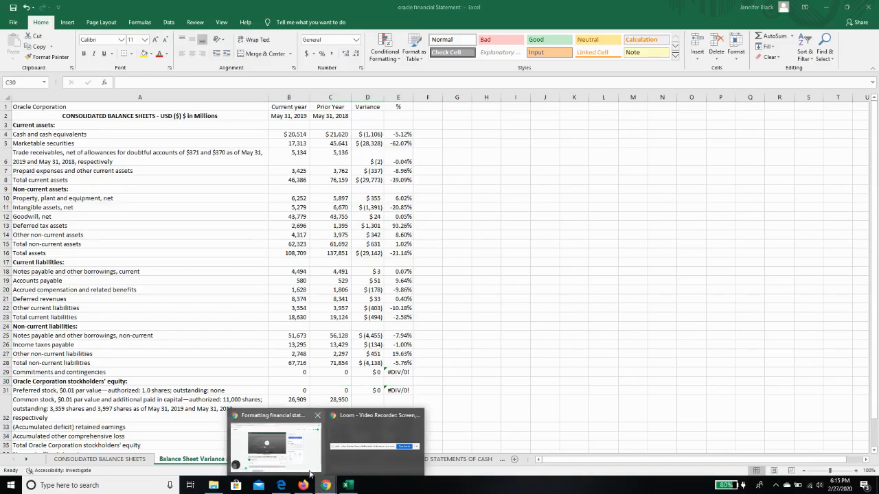